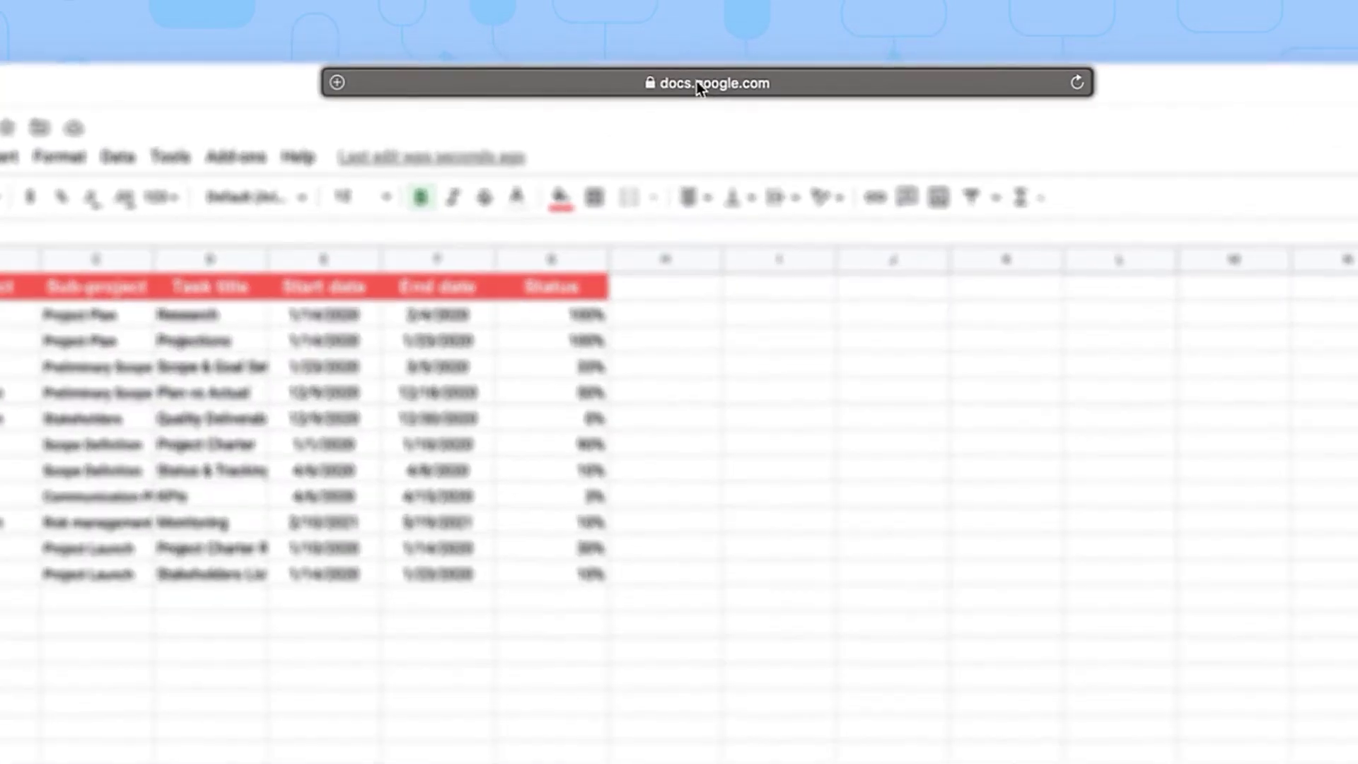
Select the Source spreadsheet's ID in the web address, then select the Project and Sub-project data B3:C12
{"action": "left_click", "coordinate": [697, 85]}
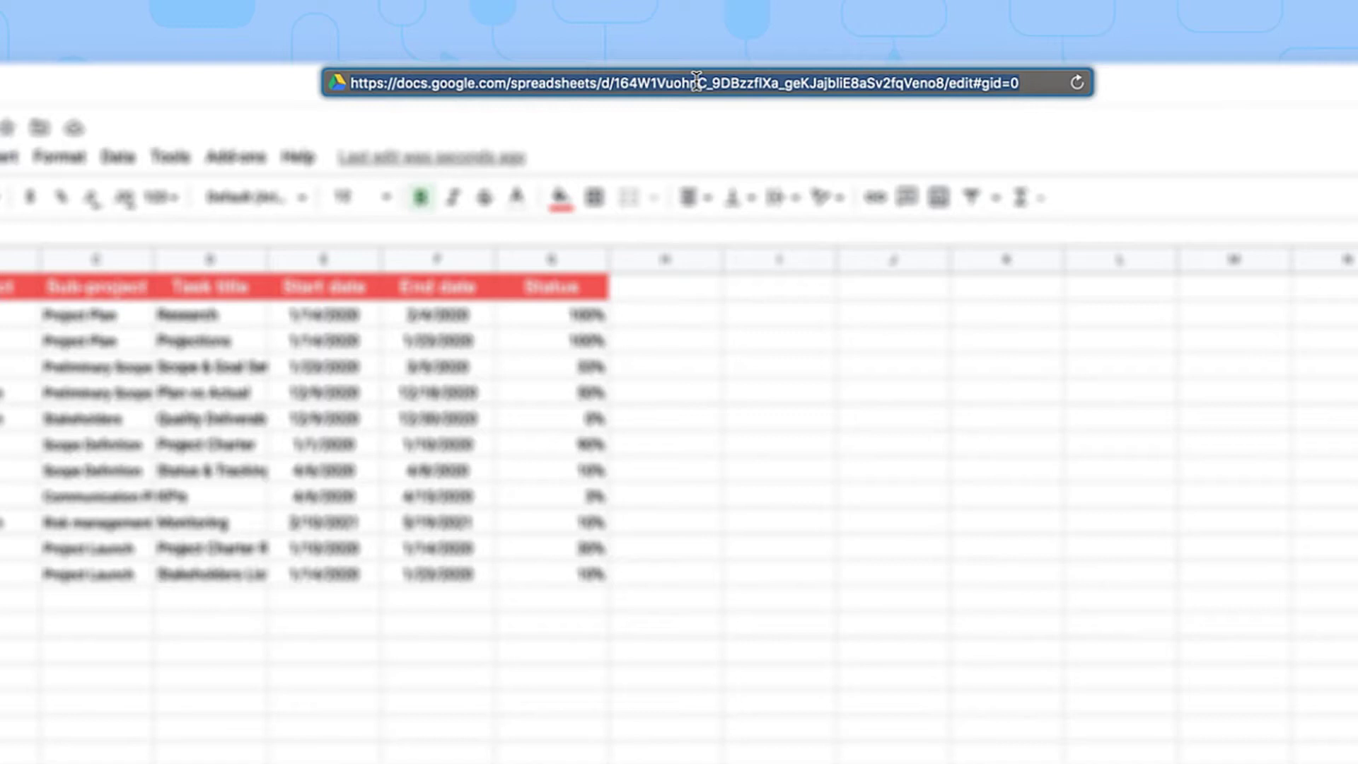
{"action": "left_click", "coordinate": [613, 82]}
{"action": "left_click_drag", "start_coordinate": [613, 83], "coordinate": [943, 89]}
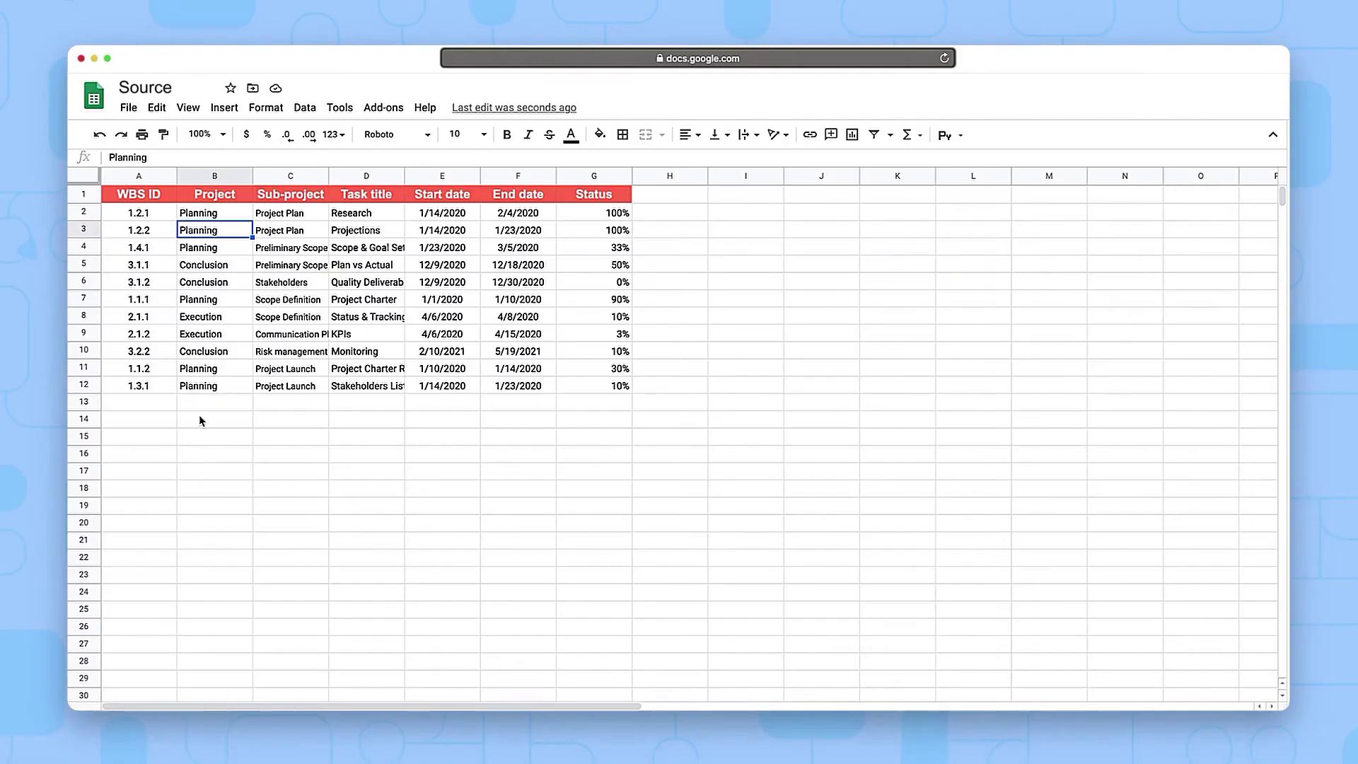
{"action": "left_click_drag", "start_coordinate": [216, 232], "coordinate": [293, 390]}
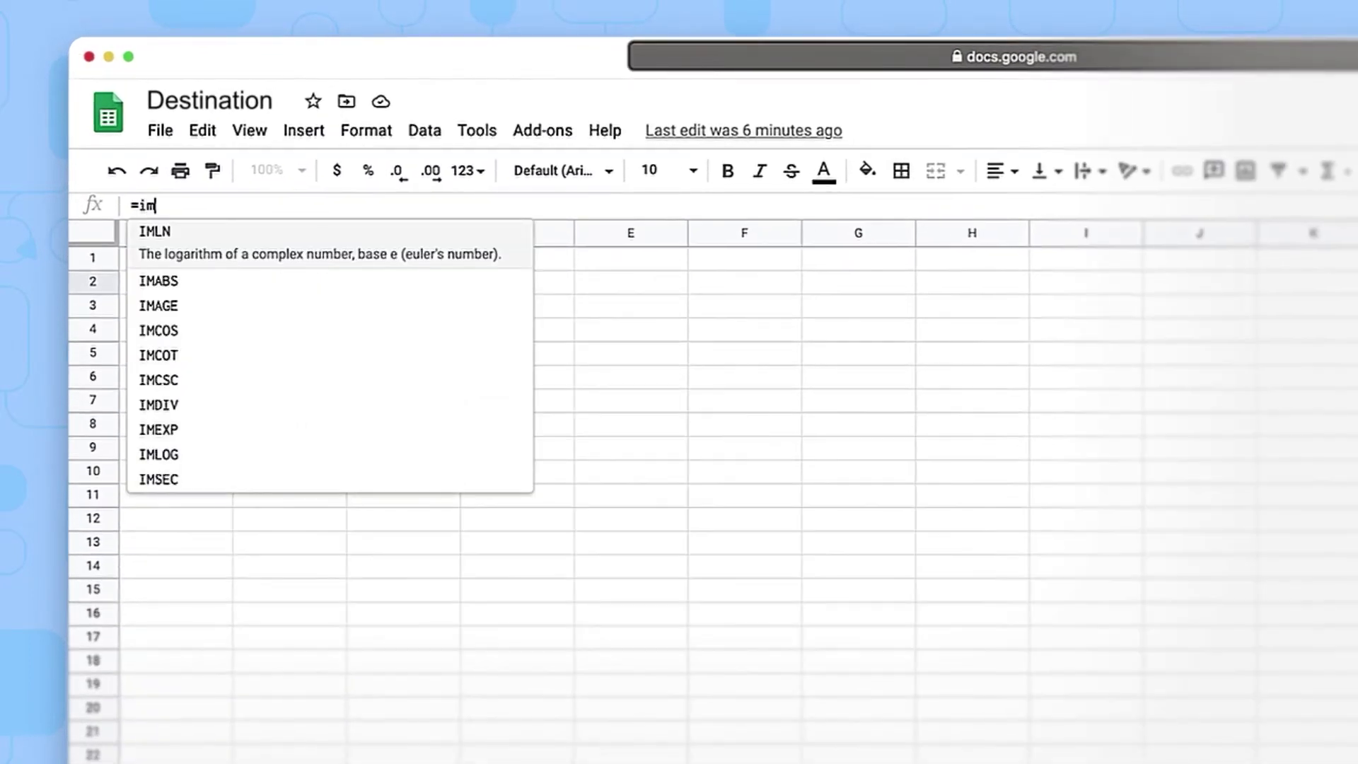
Enter =IMPORTRANGE with the pasted Source ID and "Sheet1!B2:C12" in B2, which shows #REF!
{"action": "type", "text": "port"}
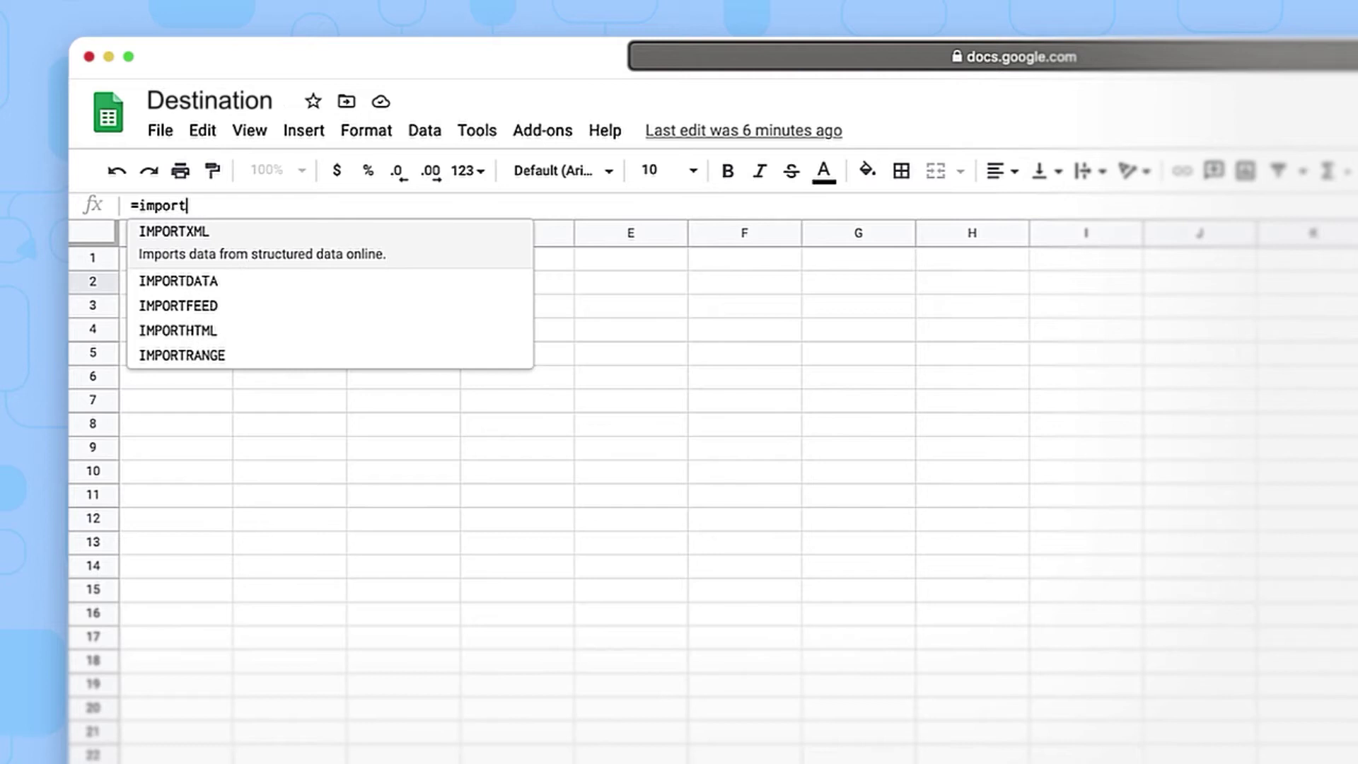
{"action": "type", "text": "rang"}
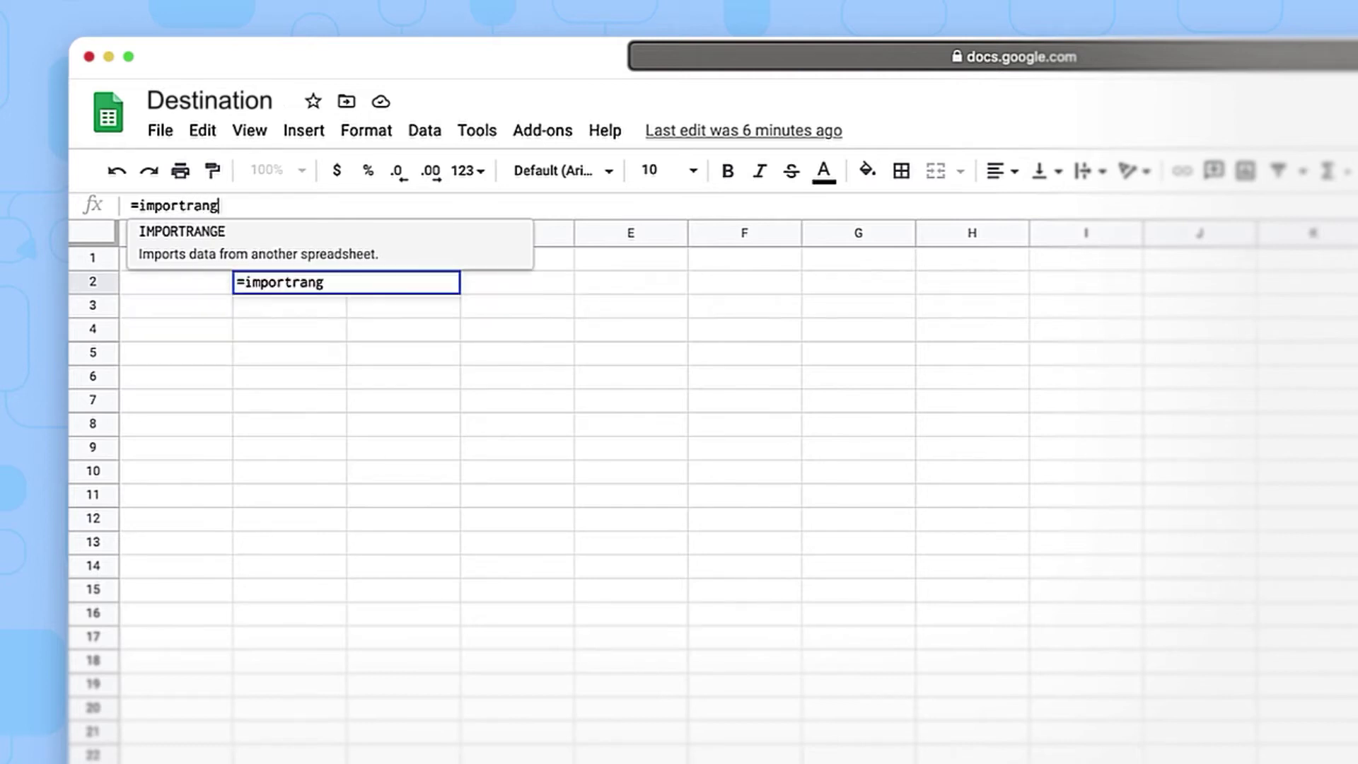
{"action": "type", "text": "e(\""}
{"action": "type", "text": "\","}
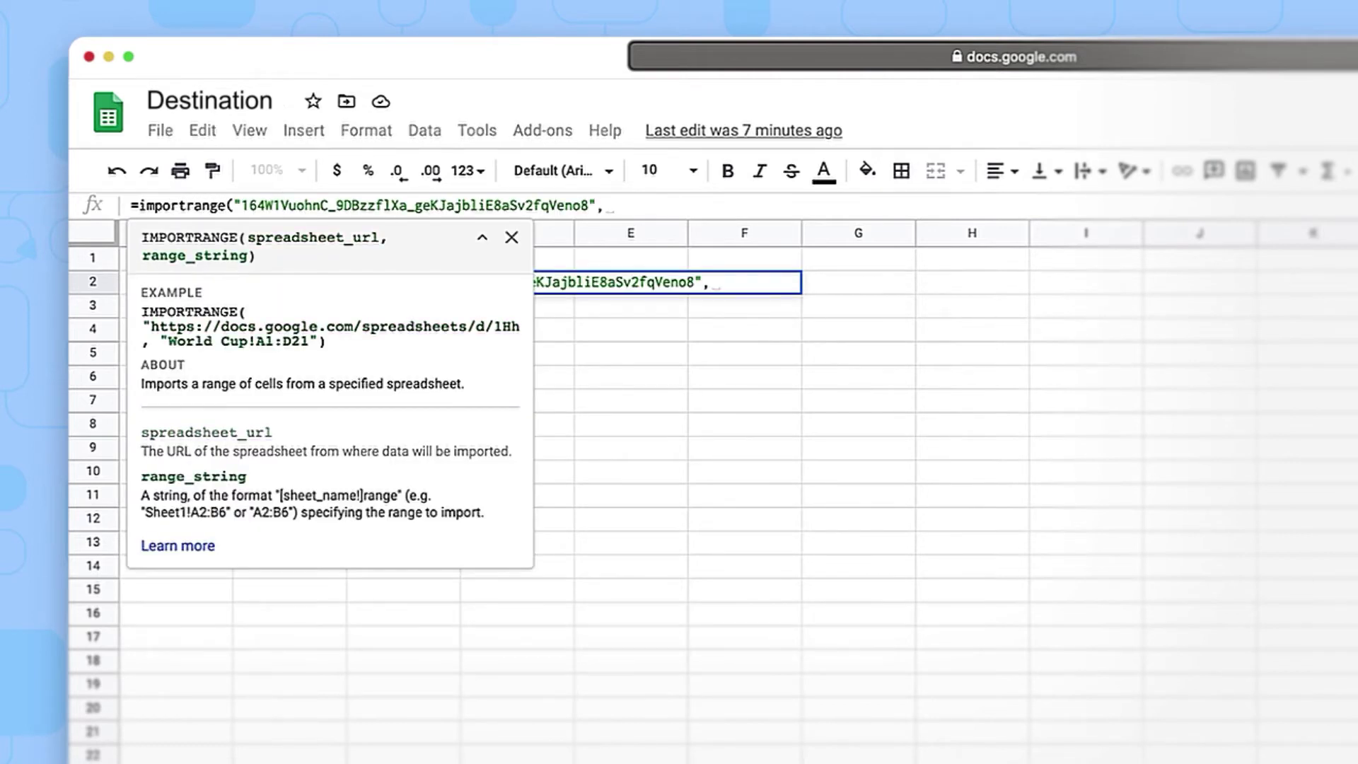
{"action": "type", "text": "\"Sheet1!"}
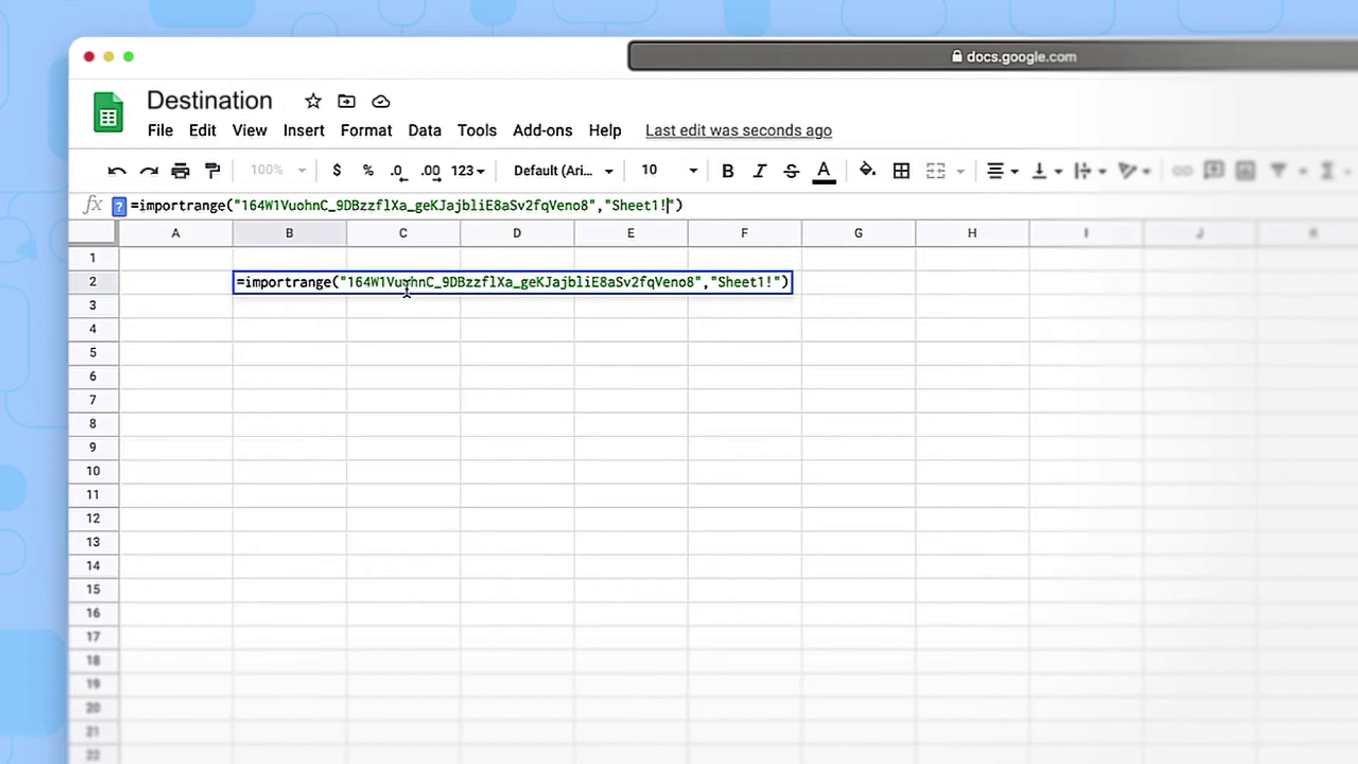
{"action": "type", "text": "B2"}
{"action": "type", "text": ":C1"}
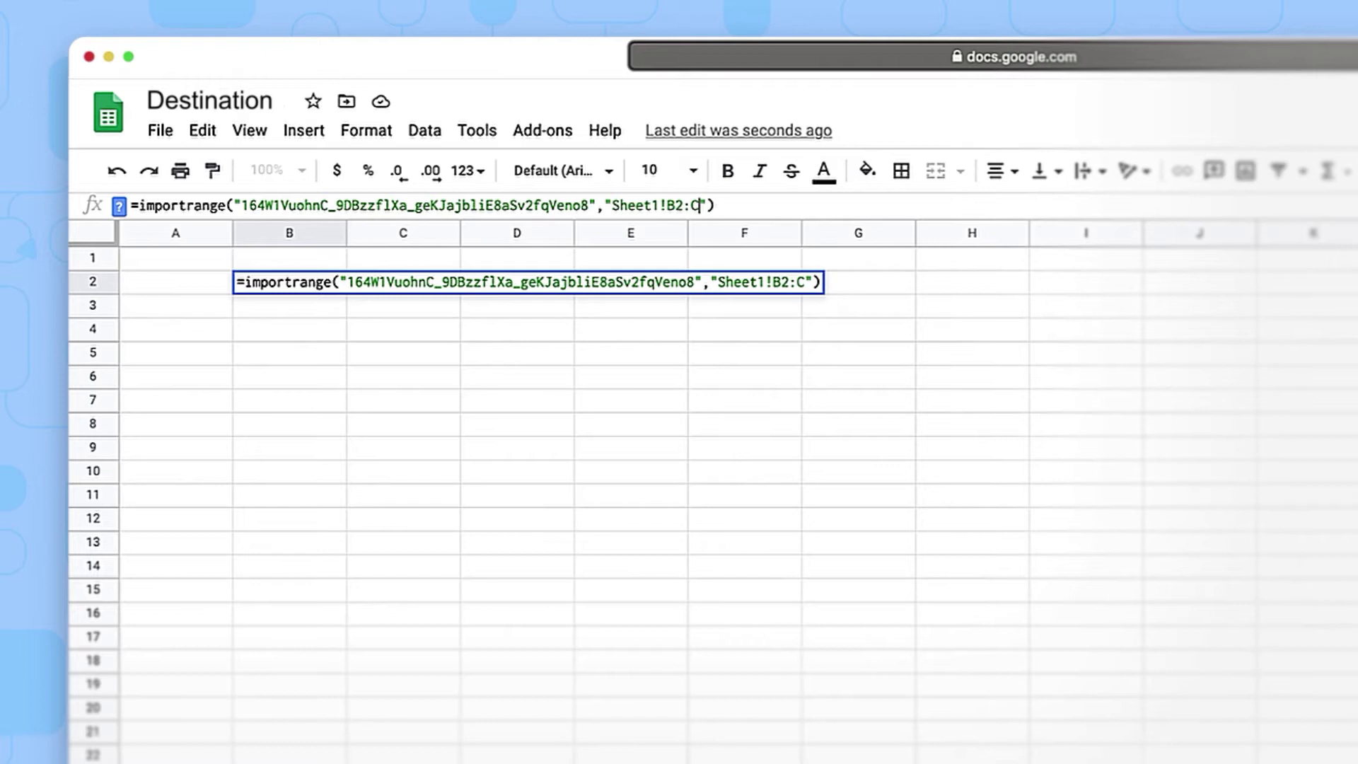
{"action": "type", "text": "2"}
{"action": "key", "text": "Return"}
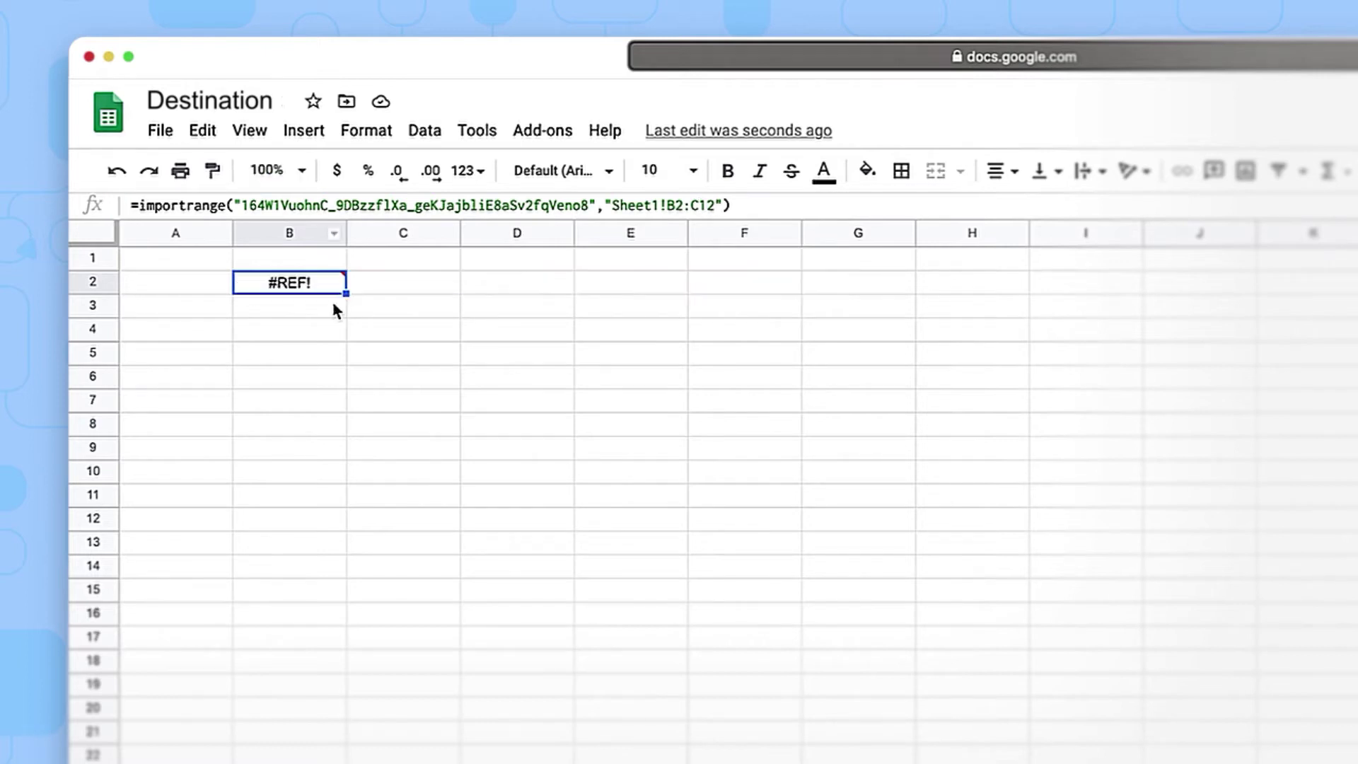
{"action": "mouse_move", "coordinate": [345, 271]}
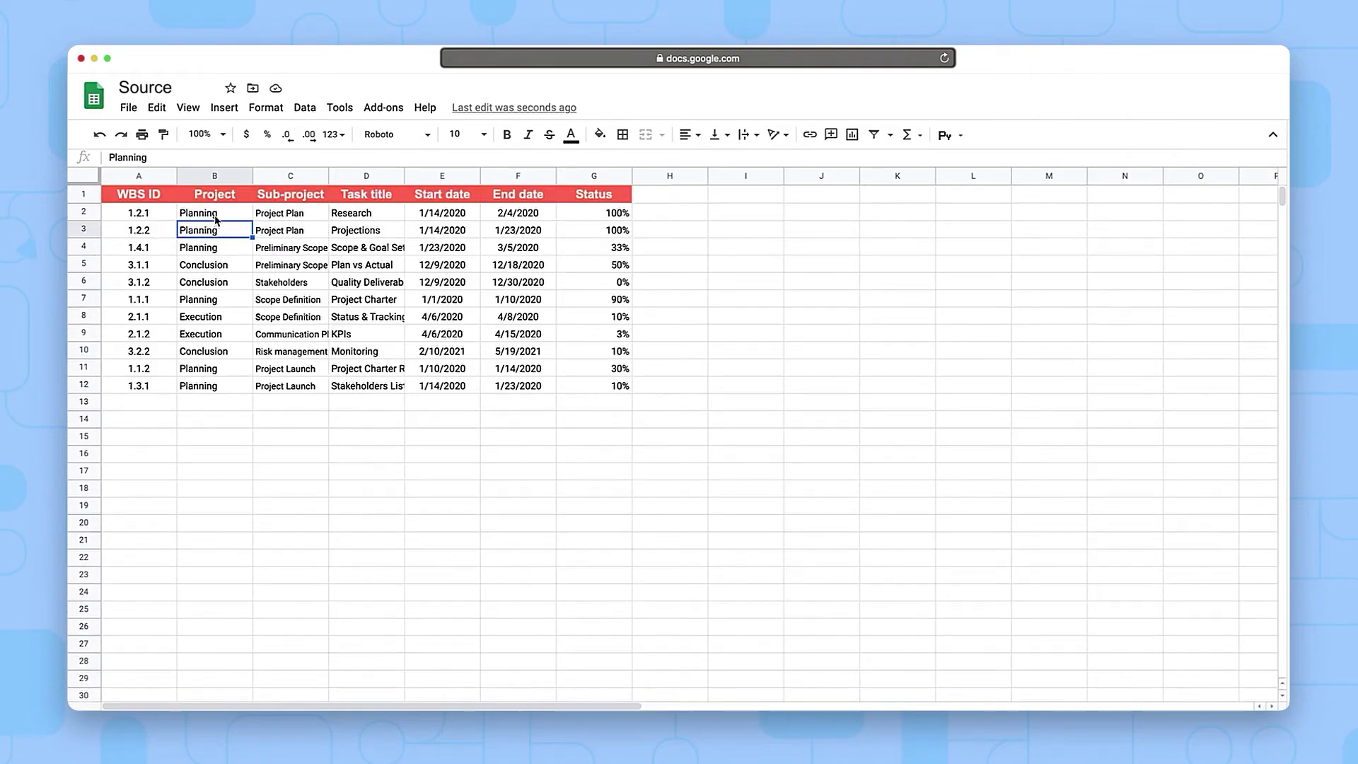
Paste the IMPORTRANGE formula into G2 and C17, then fill Preliminary Scope Plan down to row 12
{"action": "mouse_move", "coordinate": [216, 232]}
{"action": "left_mouse_down"}
{"action": "mouse_move", "coordinate": [283, 318]}
{"action": "mouse_move", "coordinate": [292, 391]}
{"action": "left_mouse_up"}
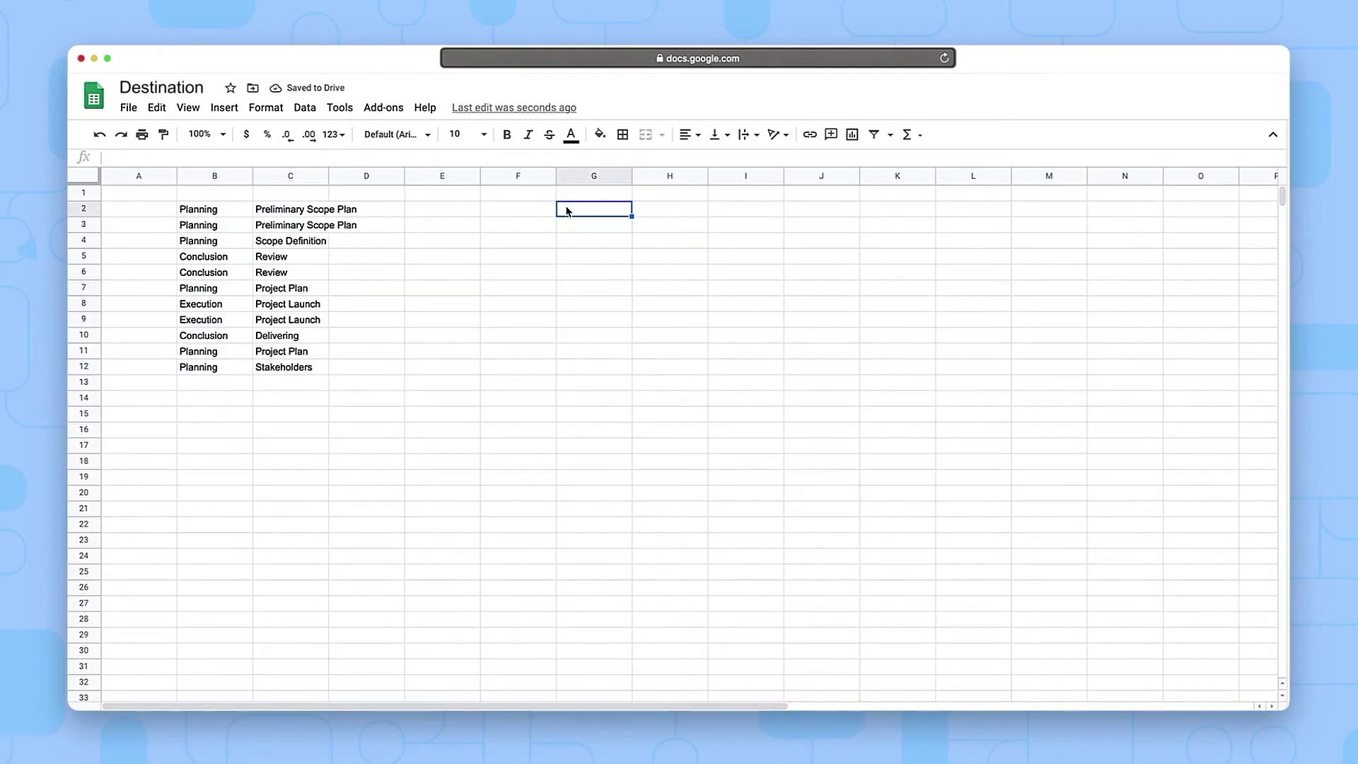
{"action": "left_click", "coordinate": [521, 158]}
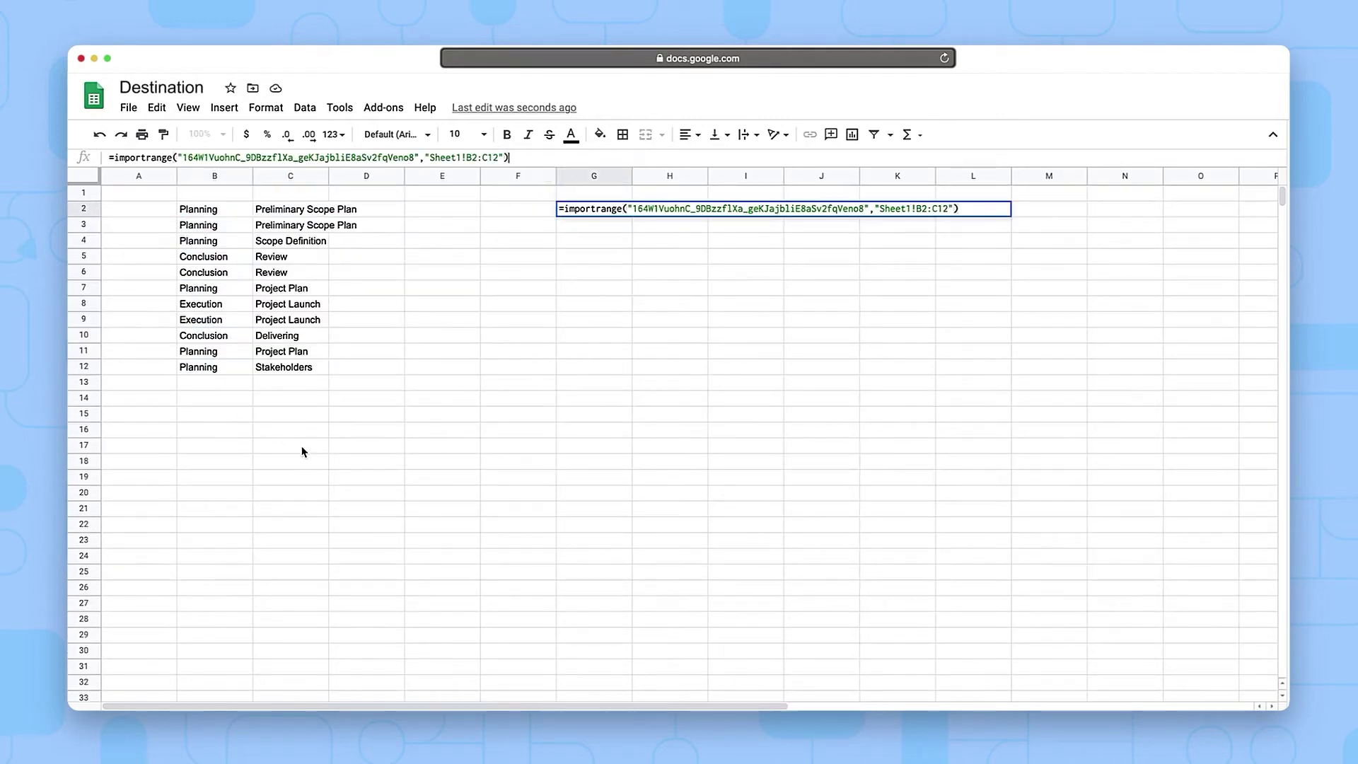
{"action": "left_click", "coordinate": [303, 447]}
{"action": "left_click", "coordinate": [182, 156]}
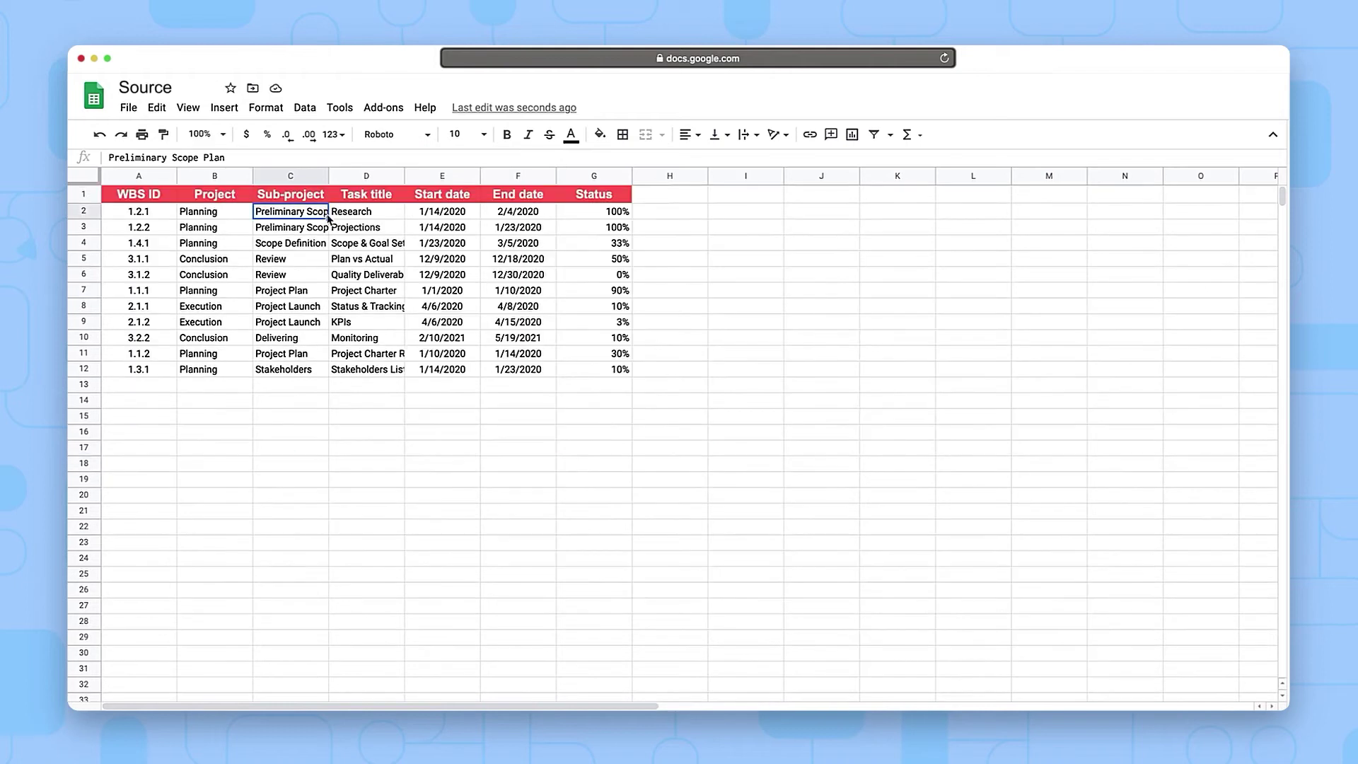
{"action": "left_click_drag", "start_coordinate": [329, 220], "coordinate": [327, 375]}
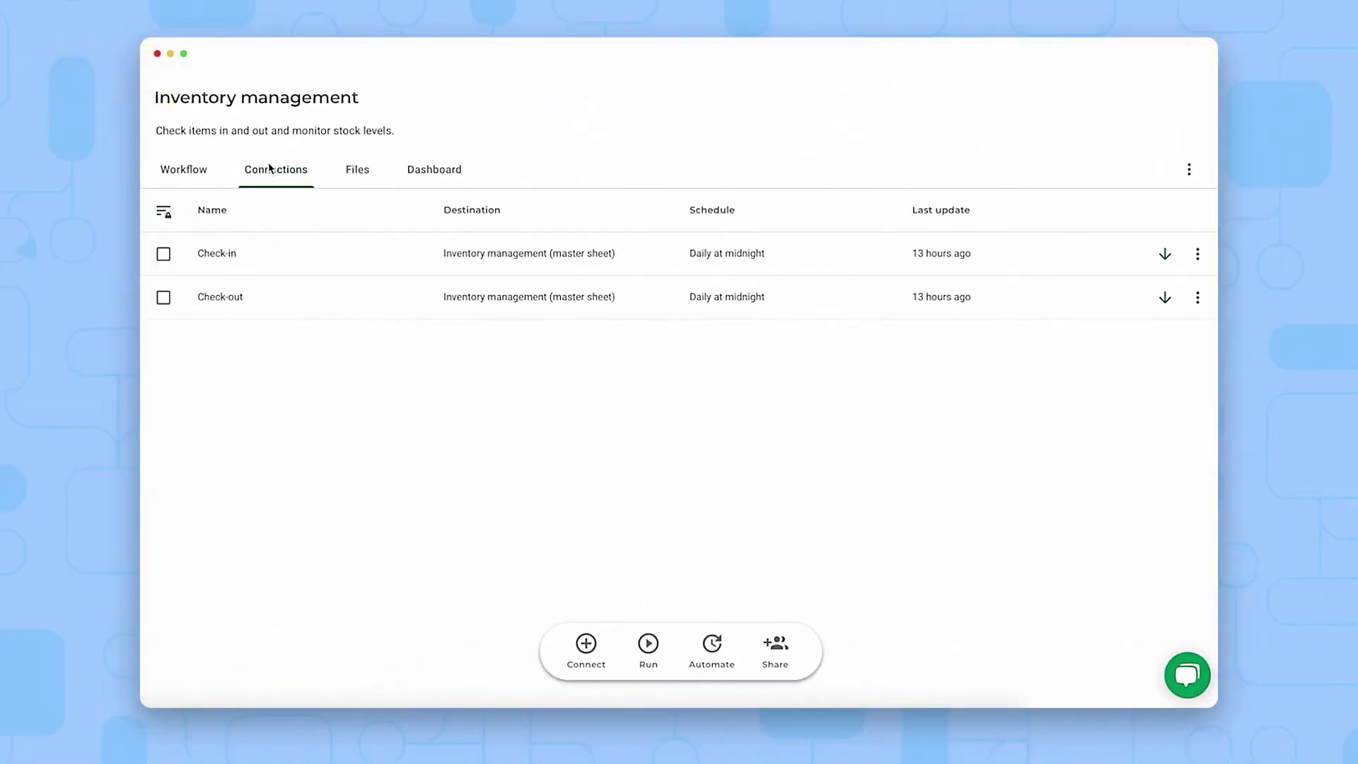
Start a new Sheetgo connection using a Google Sheets spreadsheet as the source file
{"action": "left_click", "coordinate": [368, 170]}
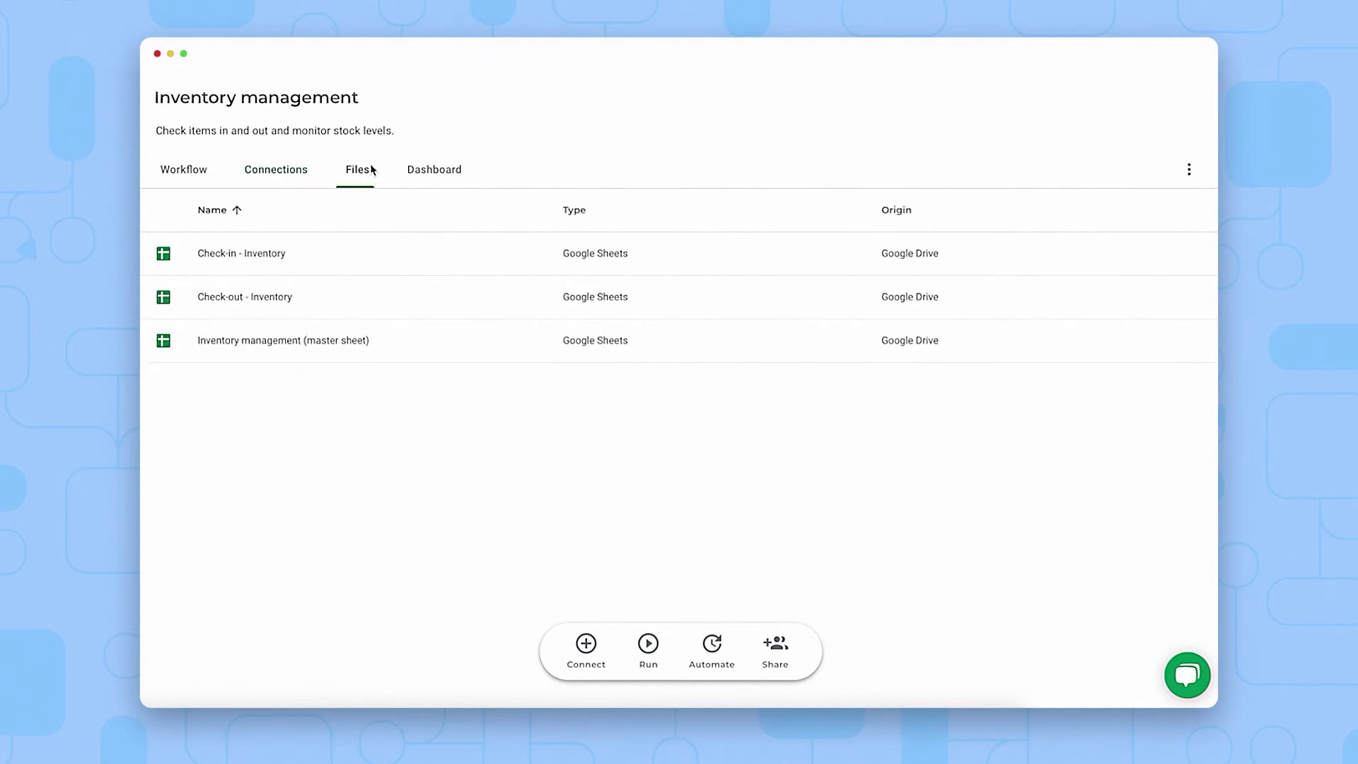
{"action": "left_click", "coordinate": [597, 652]}
{"action": "left_click", "coordinate": [323, 378]}
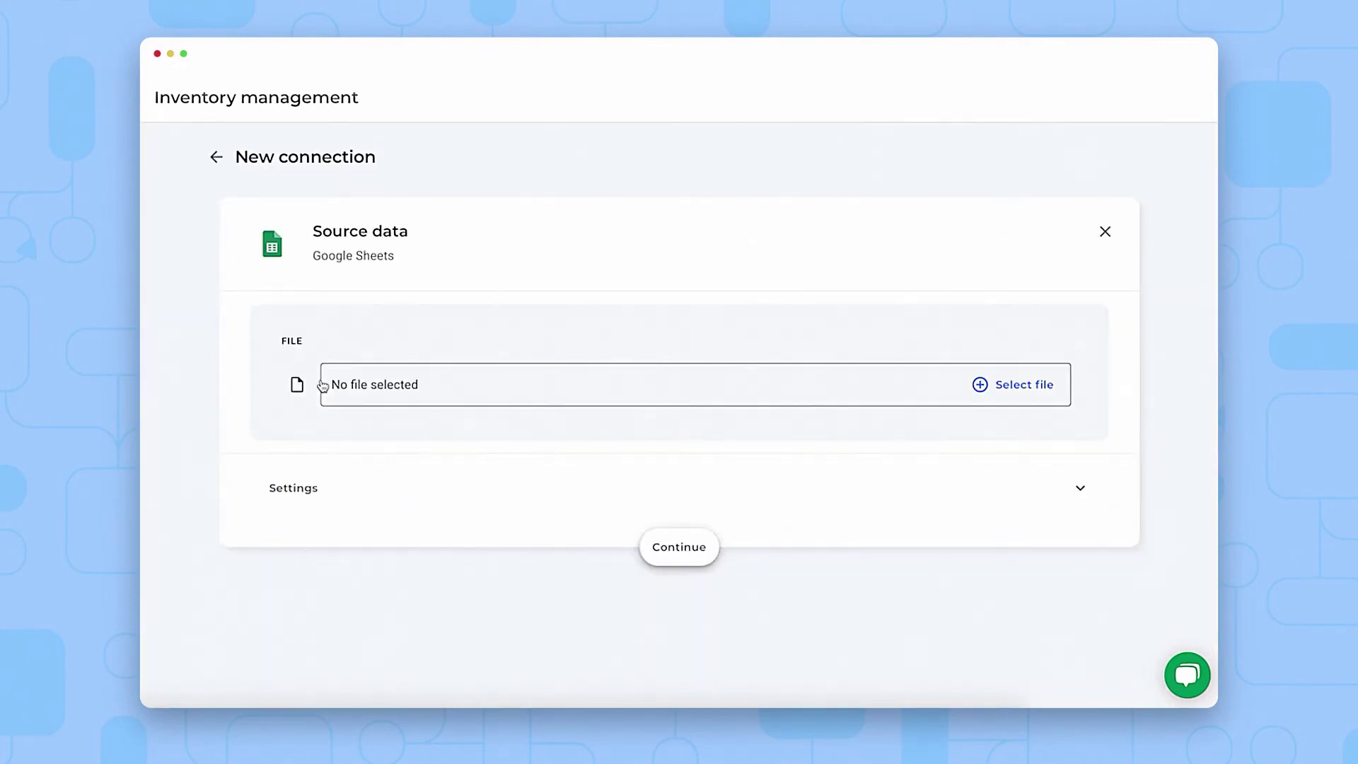
{"action": "left_click", "coordinate": [982, 385]}
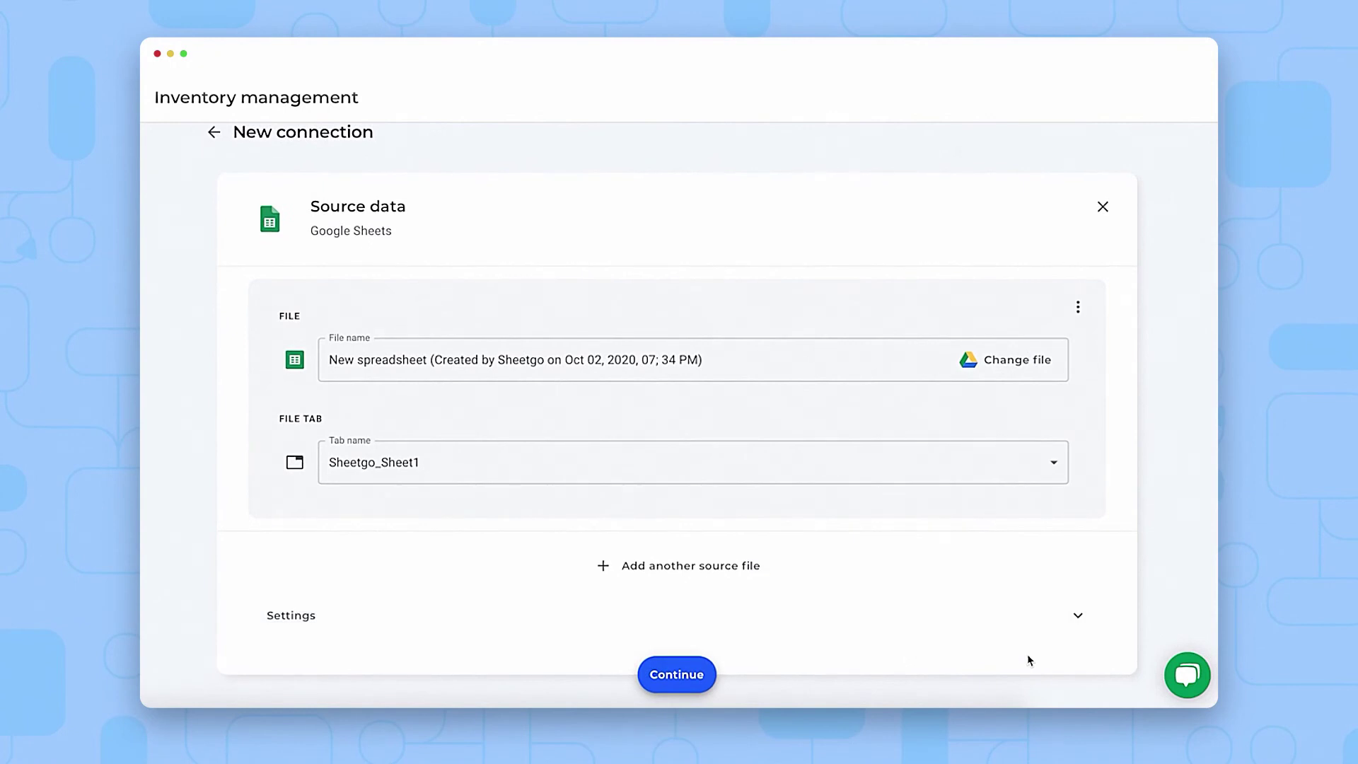
Set the source date format to 26/9/1980, then finish and save the connection
{"action": "left_click", "coordinate": [742, 625]}
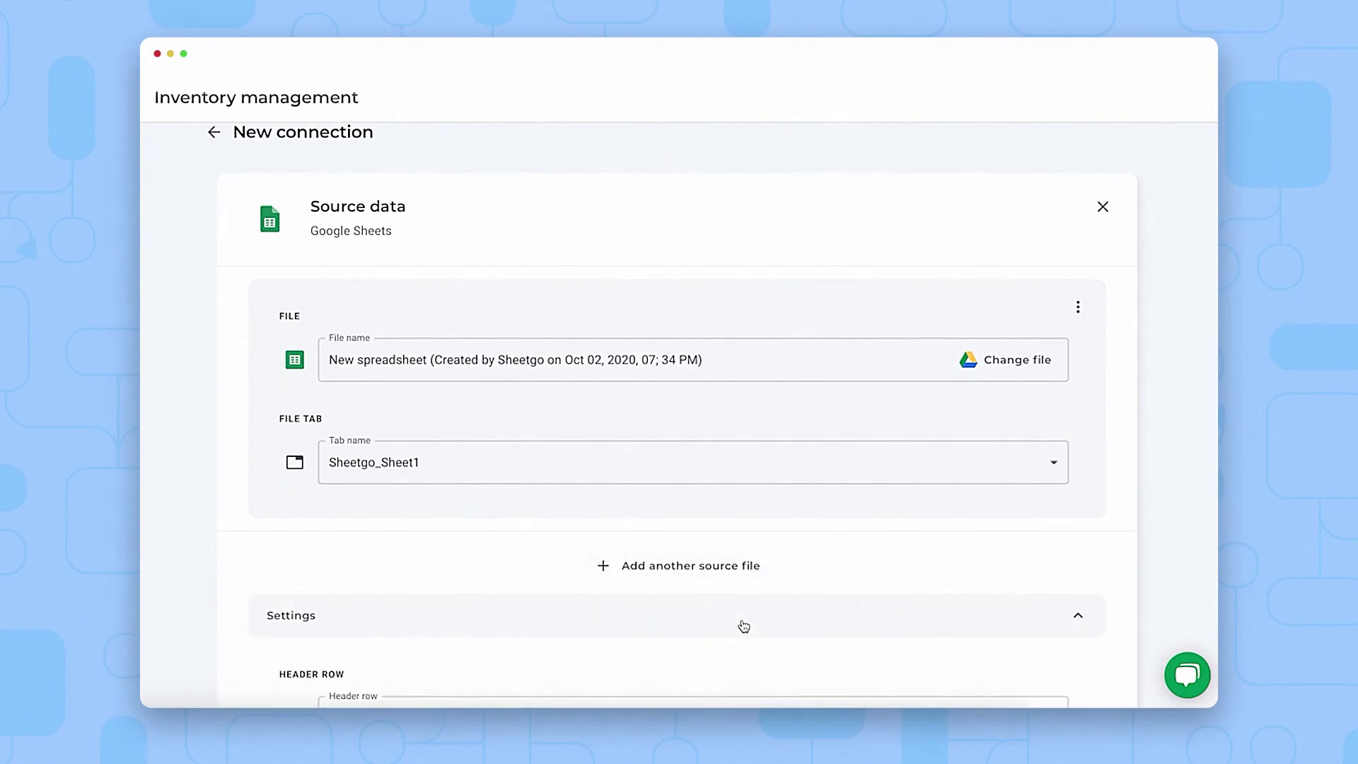
{"action": "scroll", "coordinate": [743, 626], "scroll_direction": "down", "scroll_amount": 6}
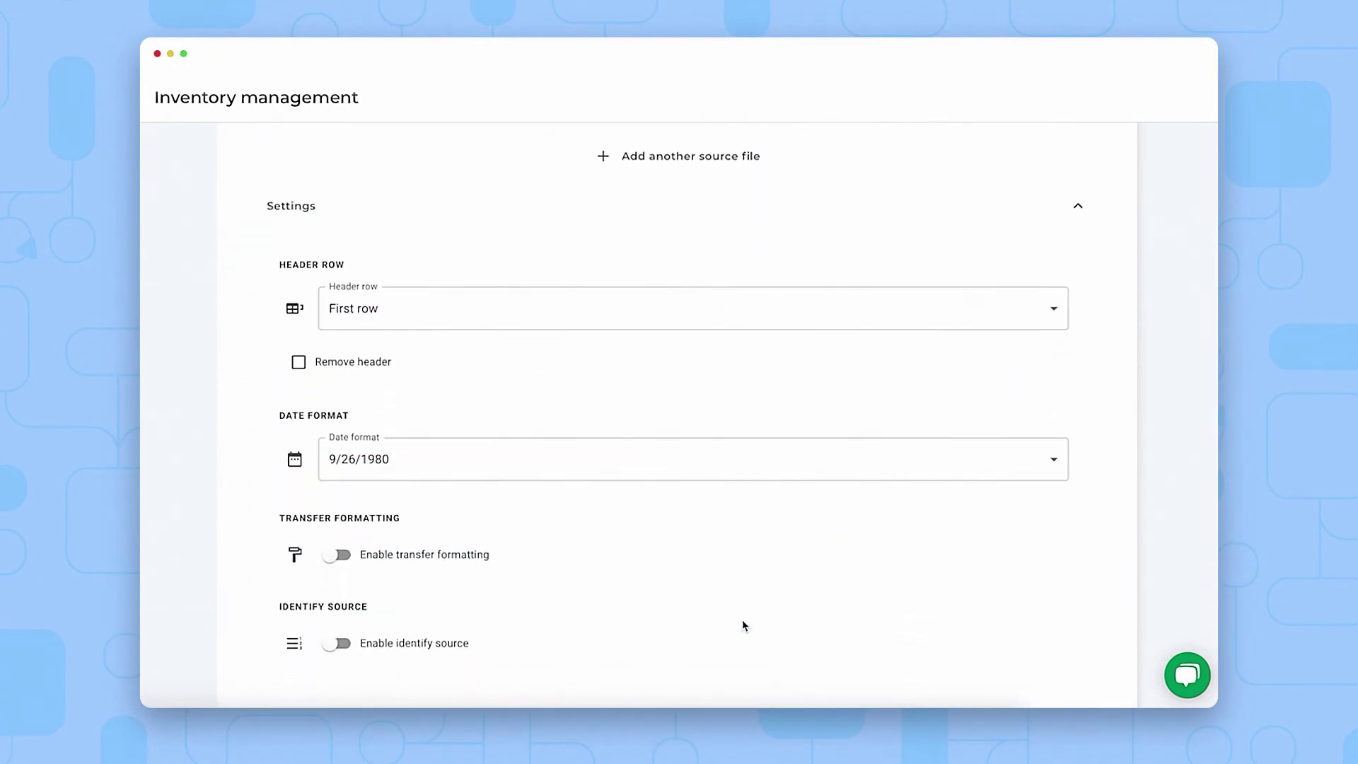
{"action": "left_click", "coordinate": [685, 446]}
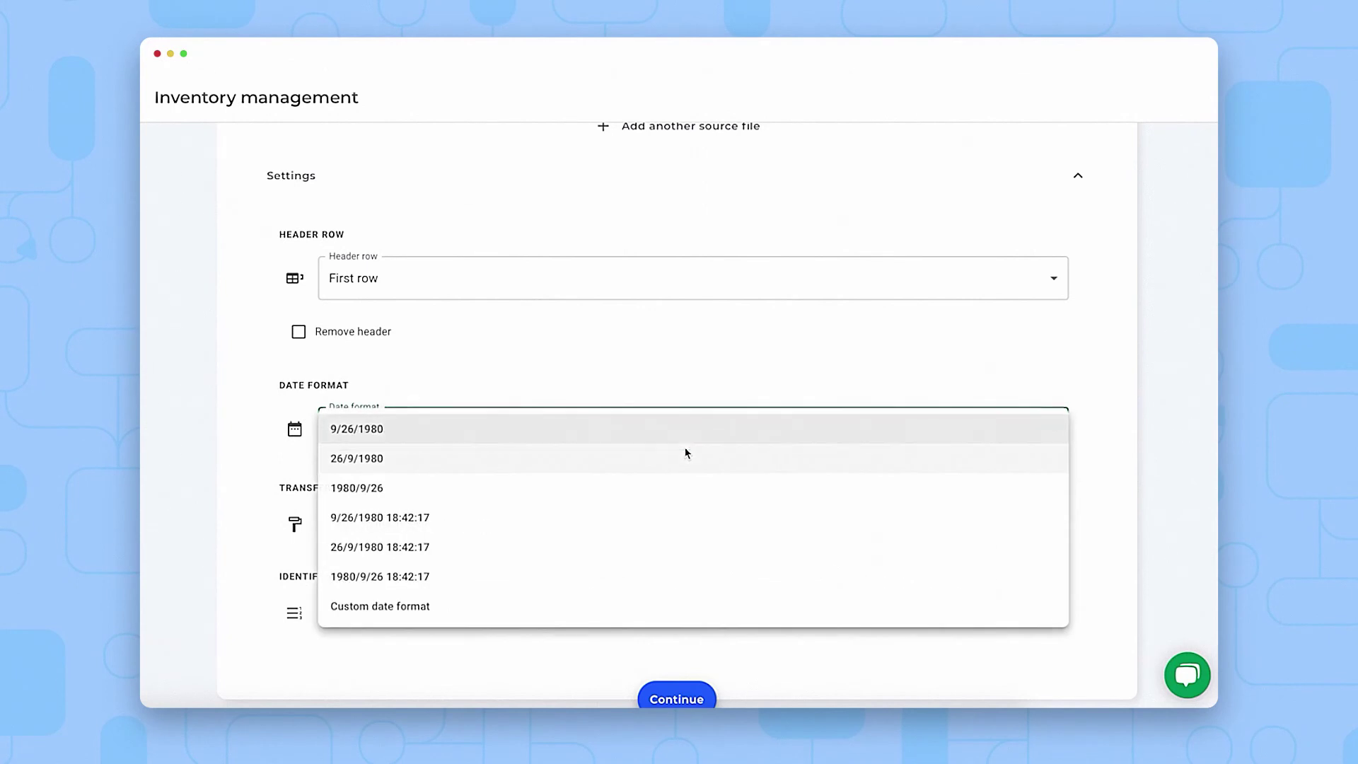
{"action": "left_click", "coordinate": [631, 460]}
{"action": "left_click", "coordinate": [609, 286]}
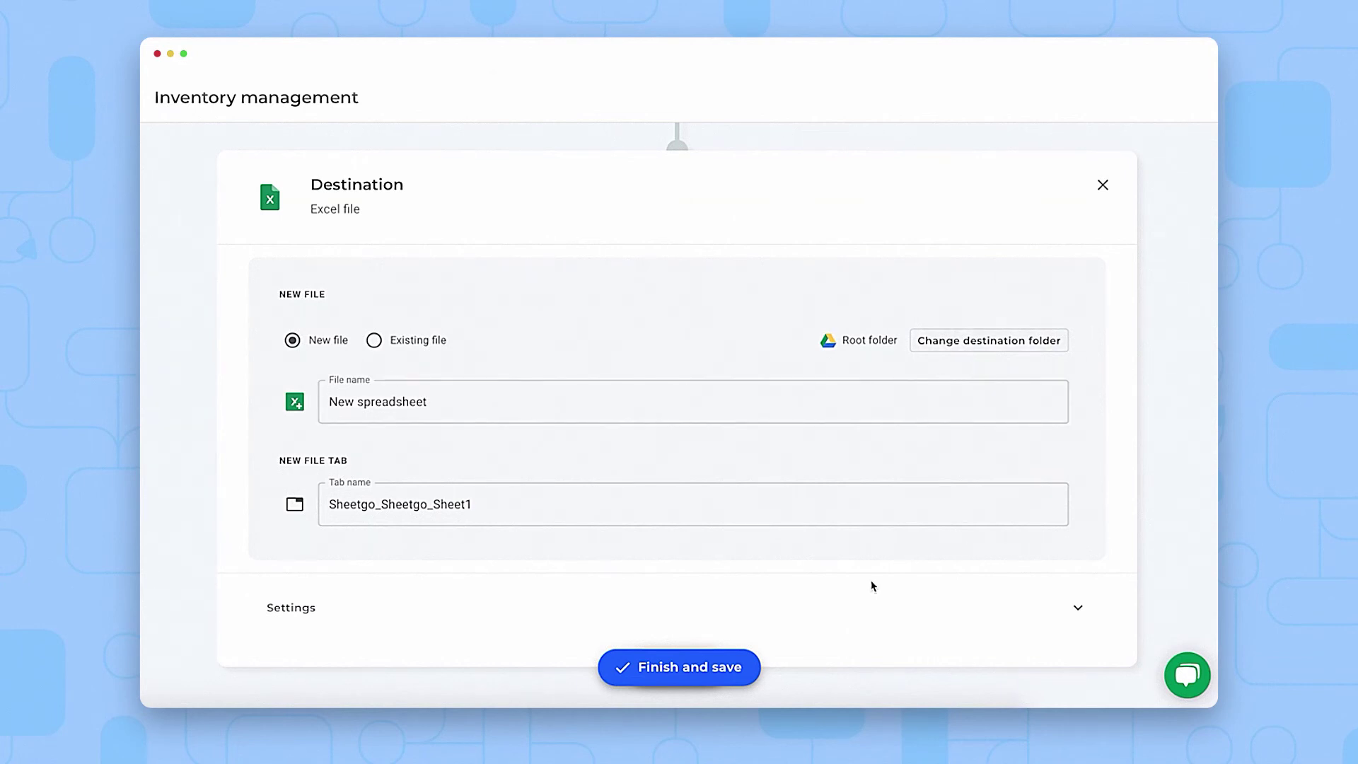
{"action": "left_click", "coordinate": [728, 675]}
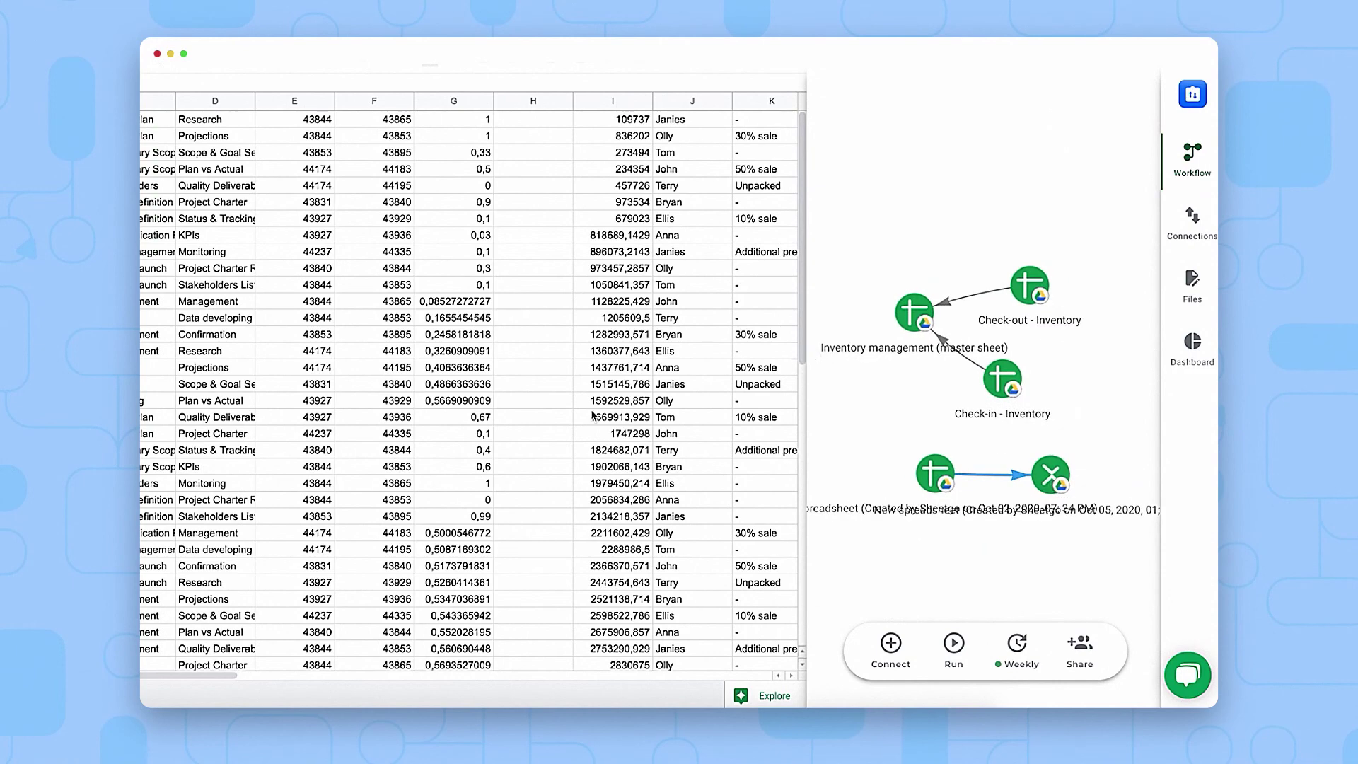
Show the workflow's Files list, then its Dashboard reporting 1,677 total items in stock
{"action": "scroll", "coordinate": [595, 414], "scroll_direction": "down", "scroll_amount": 8}
{"action": "scroll", "coordinate": [650, 371], "scroll_direction": "up", "scroll_amount": 8}
{"action": "left_click", "coordinate": [1193, 279]}
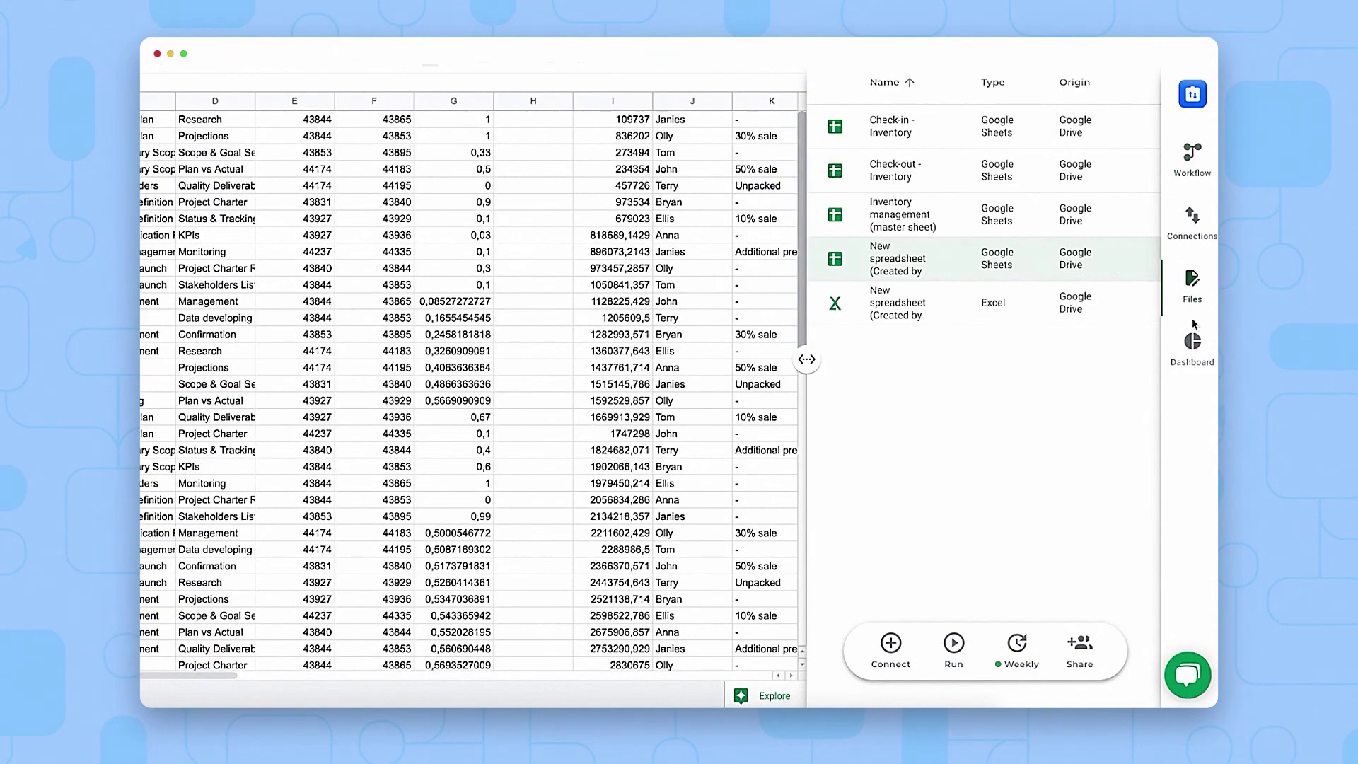
{"action": "left_click", "coordinate": [1192, 346]}
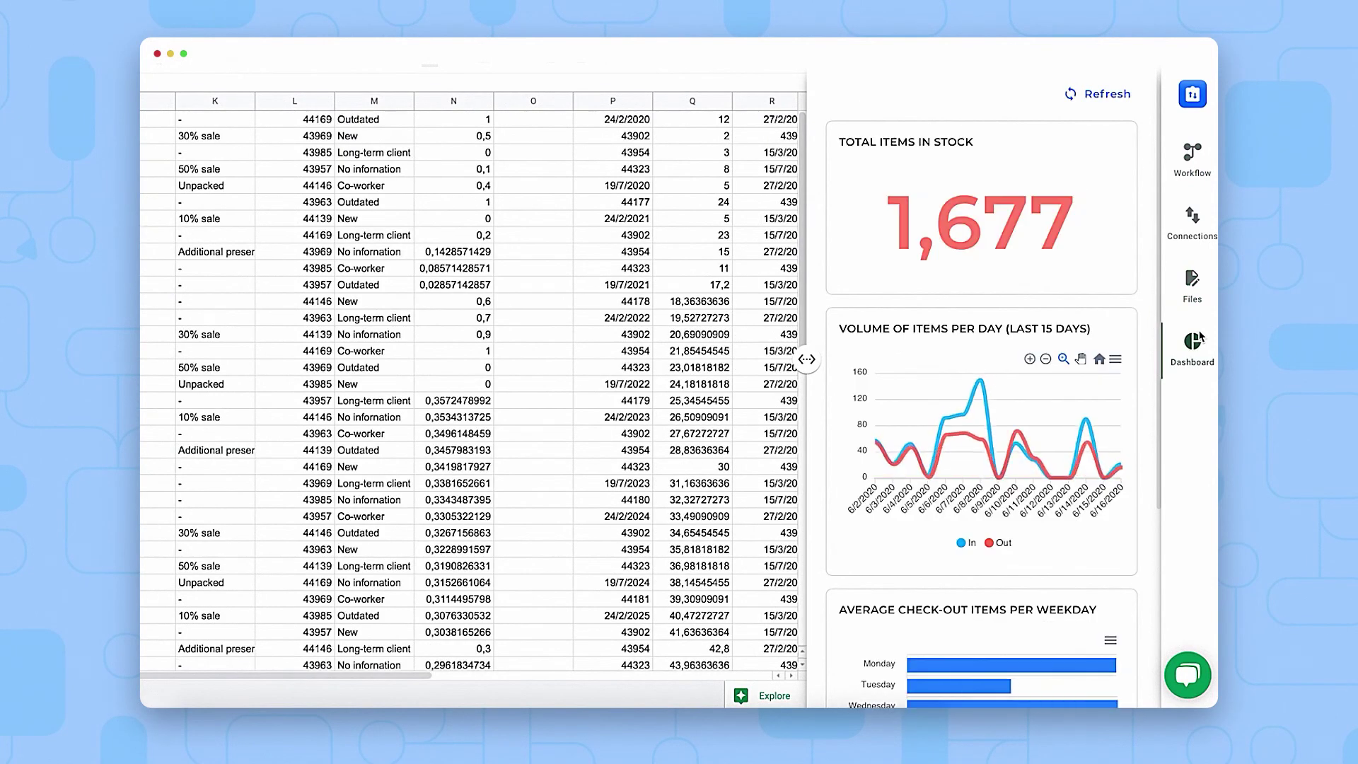